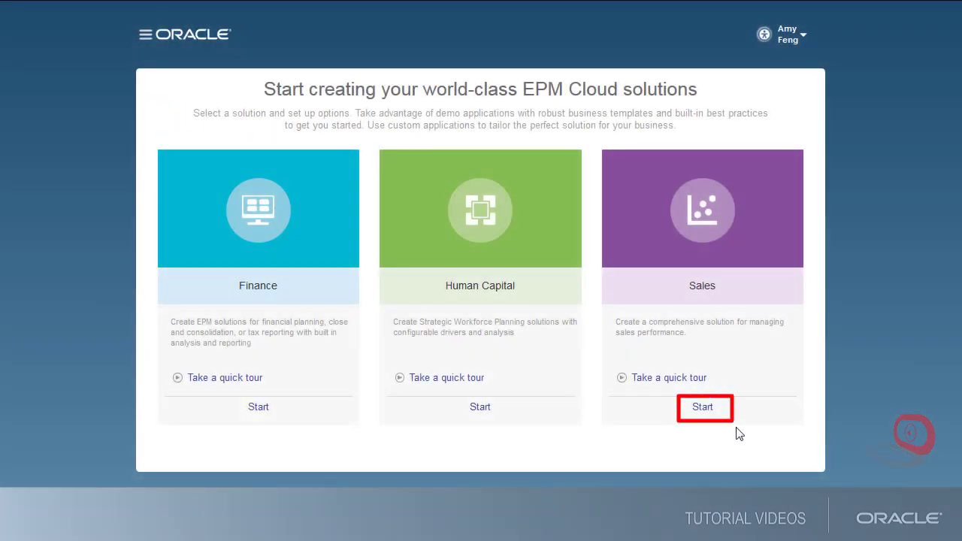
Create Sales application SalesPln, described 'Sales Planning Application', with start year 2015.
click(706, 410)
text(SalesPln)
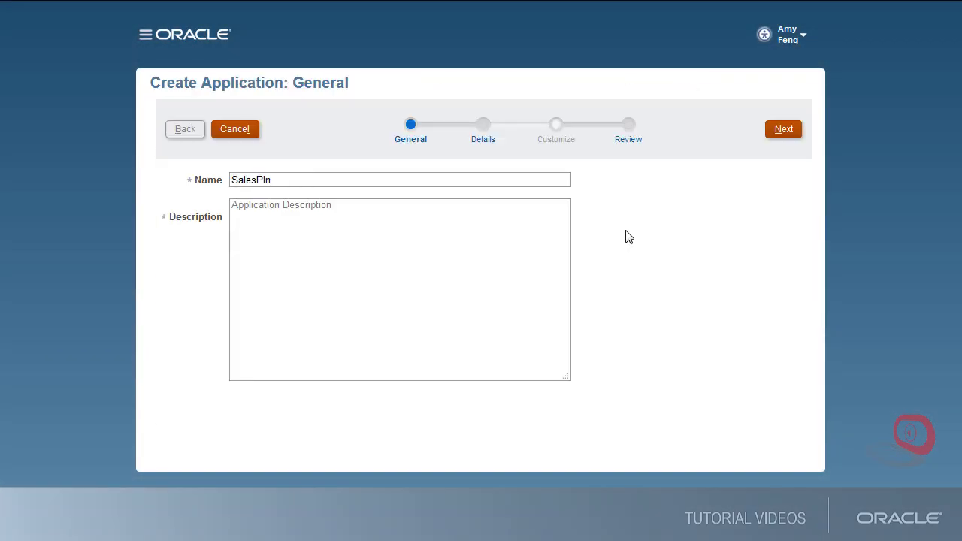
text(Sales Planning Application)
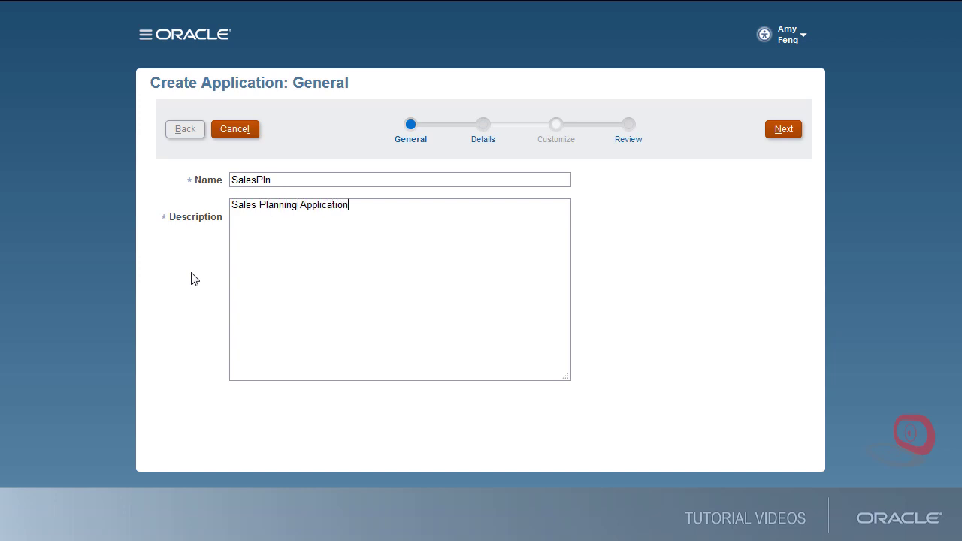
click(782, 131)
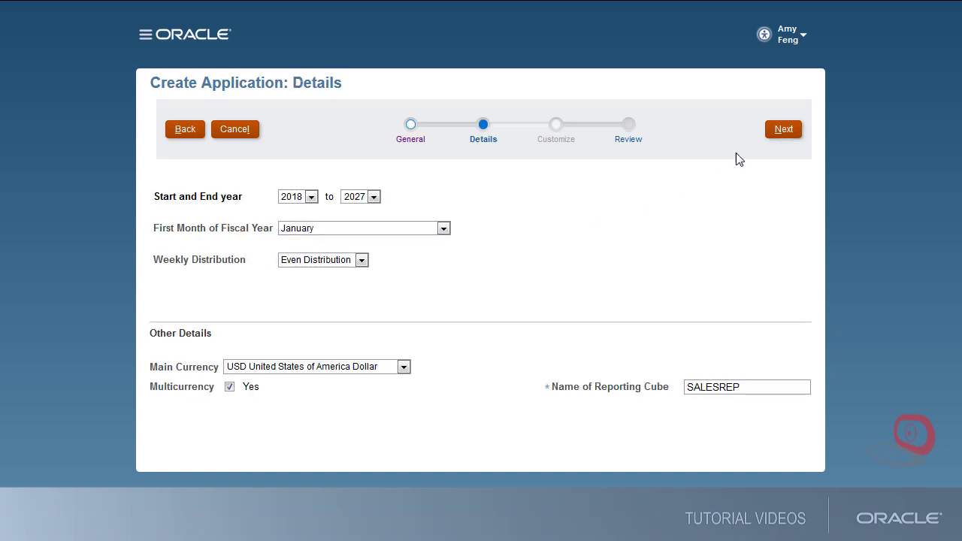
click(311, 197)
click(293, 466)
click(779, 133)
click(776, 132)
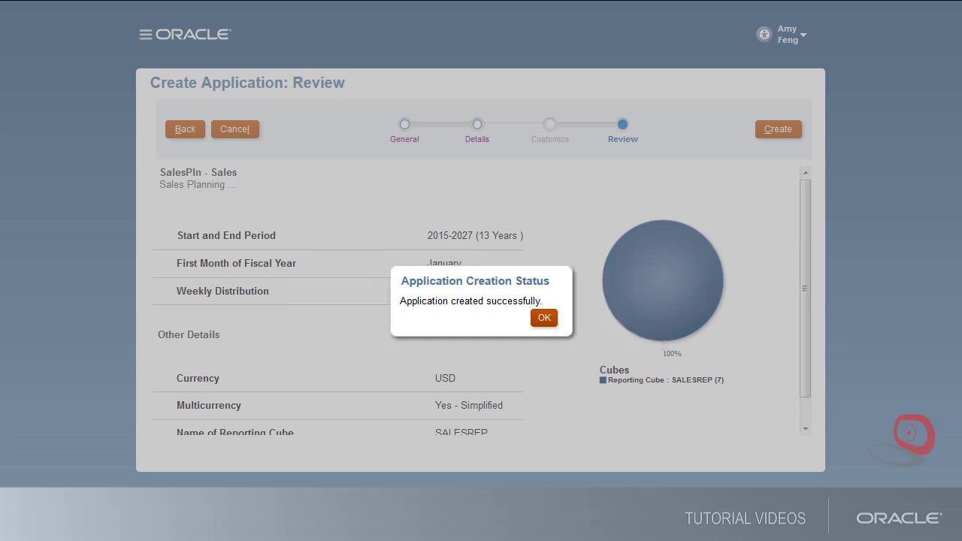
Open the Quota Planning feature settings and enable the Territory-based Planning Model.
click(541, 318)
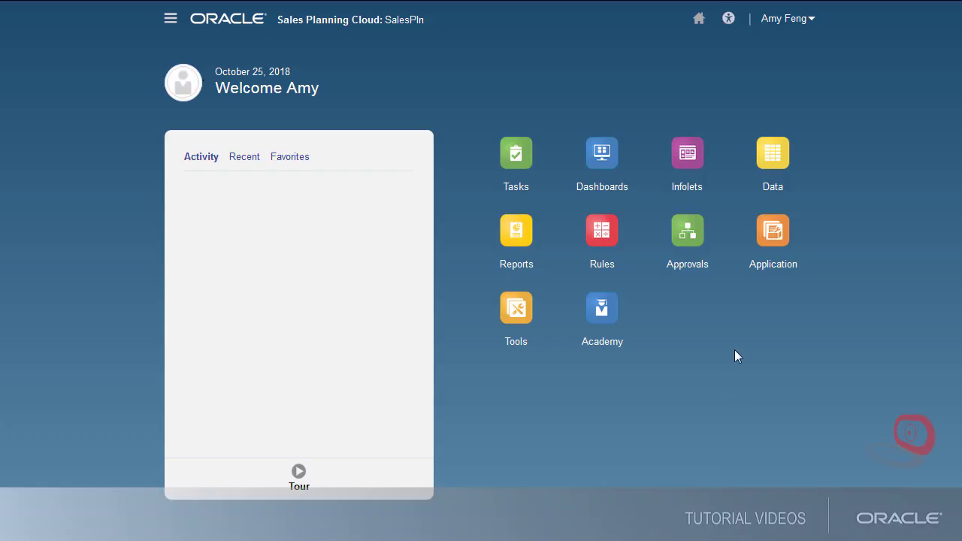
click(769, 242)
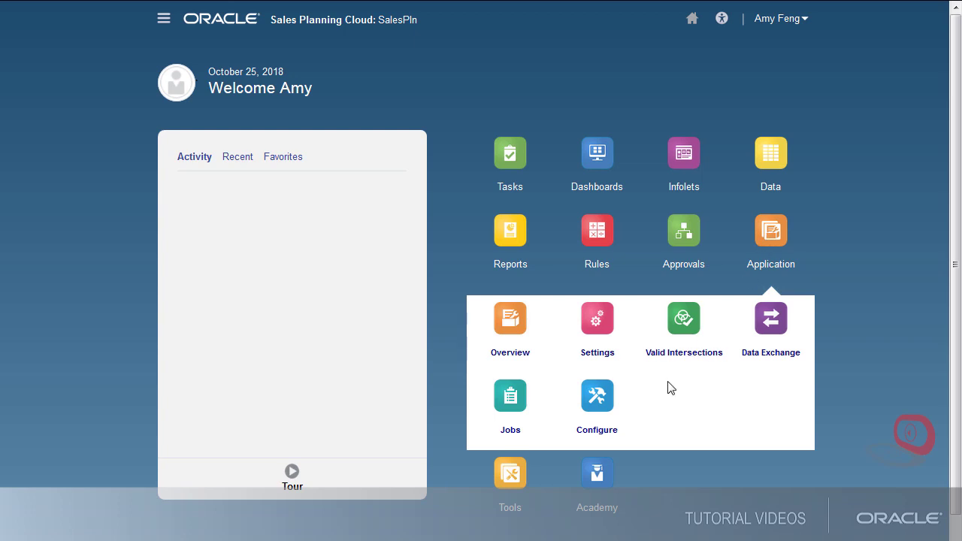
click(601, 404)
click(487, 476)
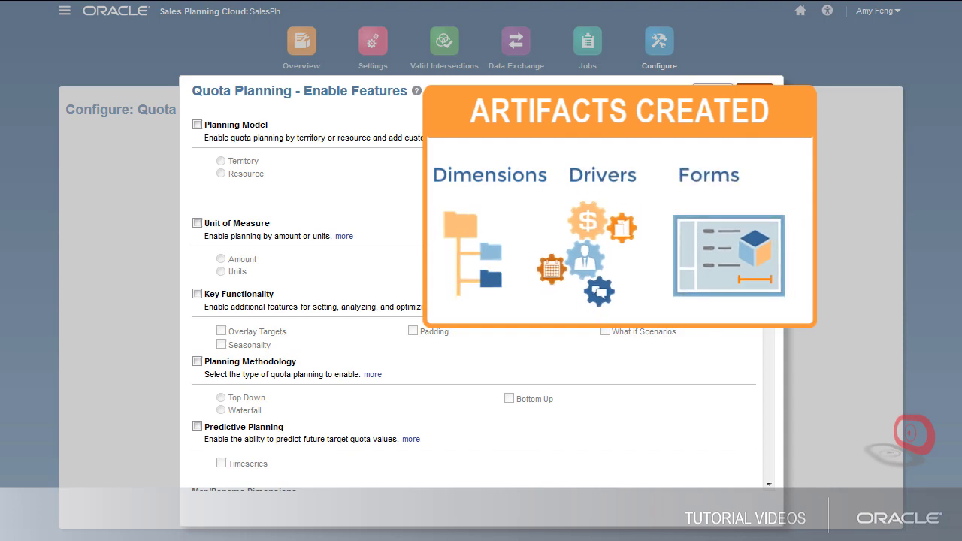
click(197, 124)
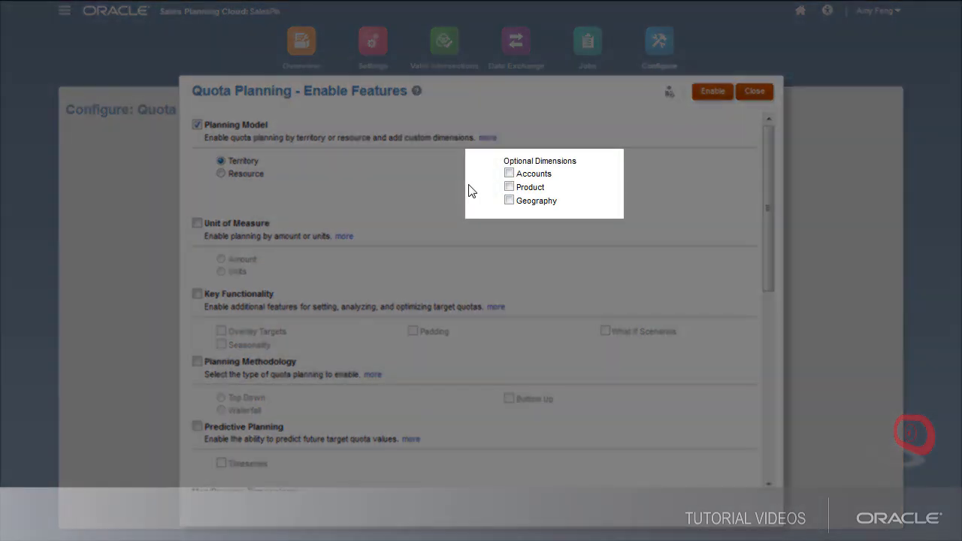
Add the Accounts and Product dimensions and plan by Amount unit of measure.
click(509, 174)
click(509, 187)
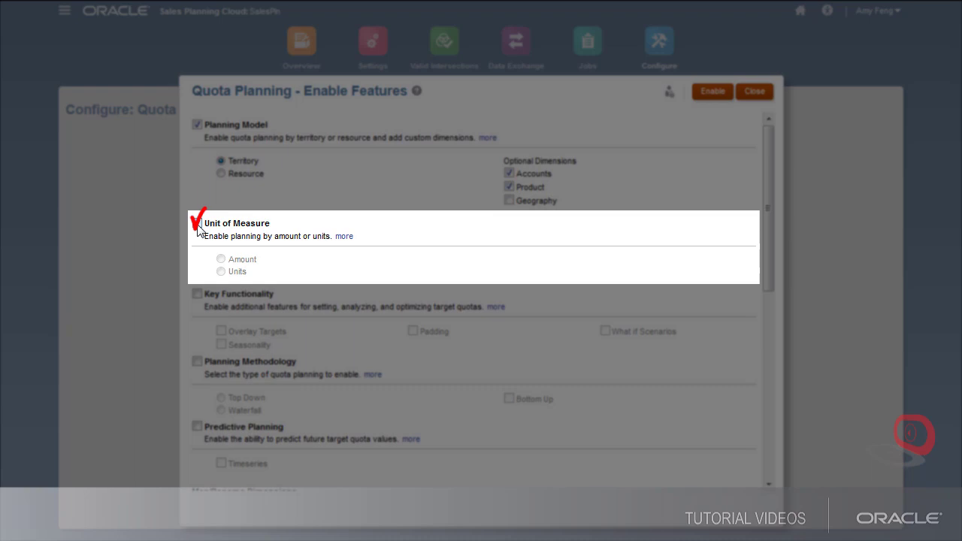
click(197, 225)
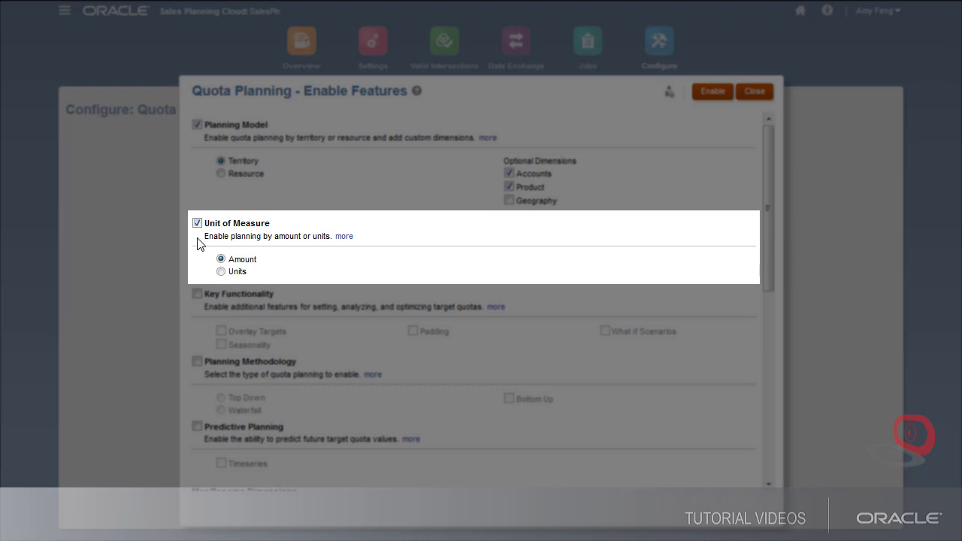
Enable Key Functionality with Overlay Targets, Seasonality and Padding.
click(197, 294)
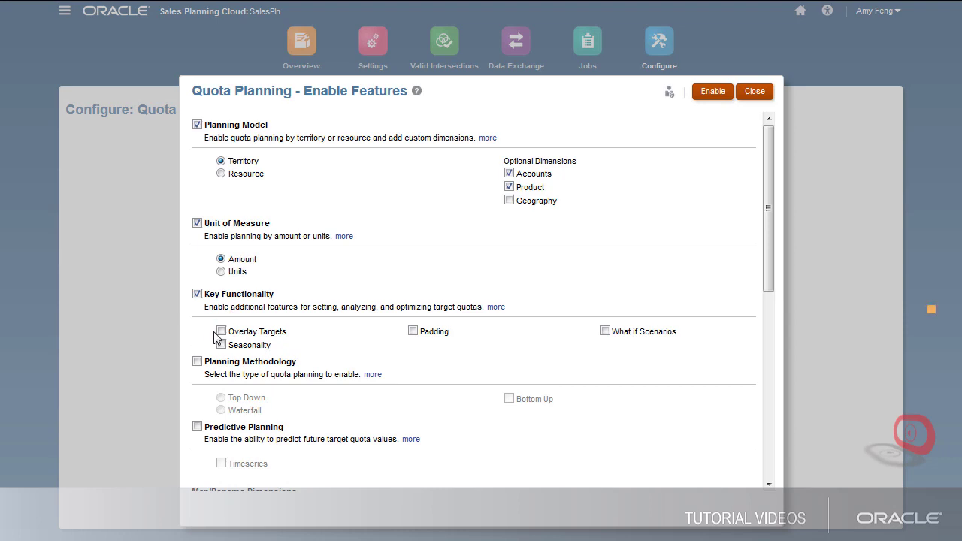
click(220, 332)
click(221, 345)
click(413, 332)
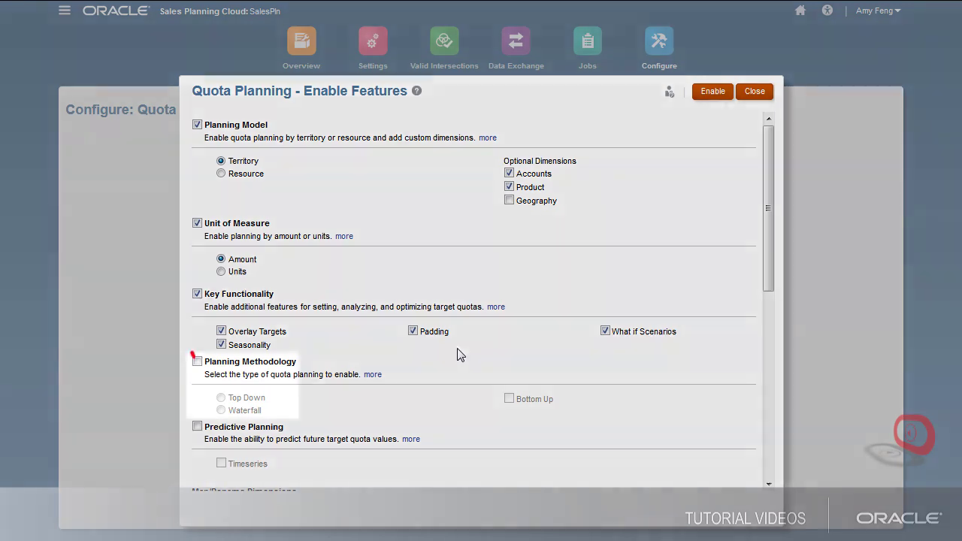
Turn on Planning Methodology with both Top Down and Bottom Up quota planning.
click(197, 361)
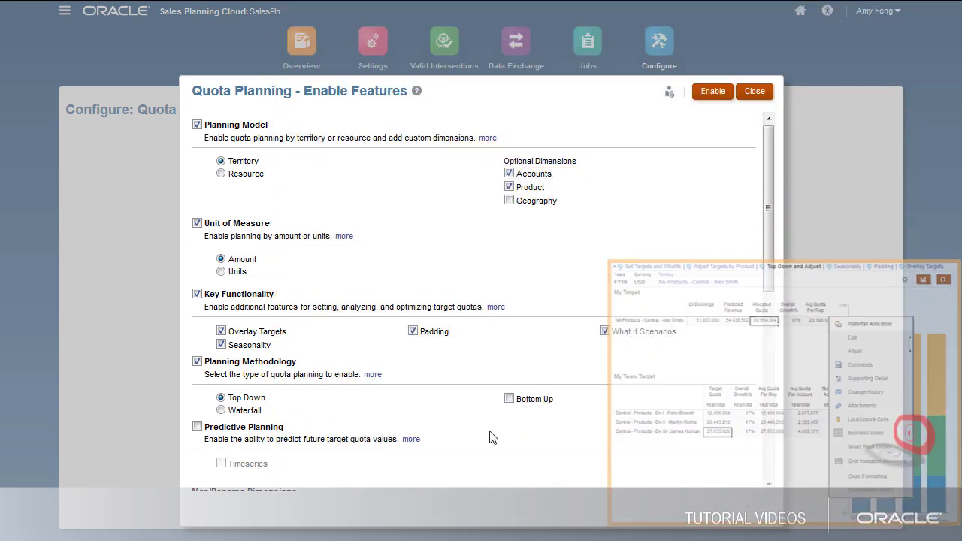
click(510, 400)
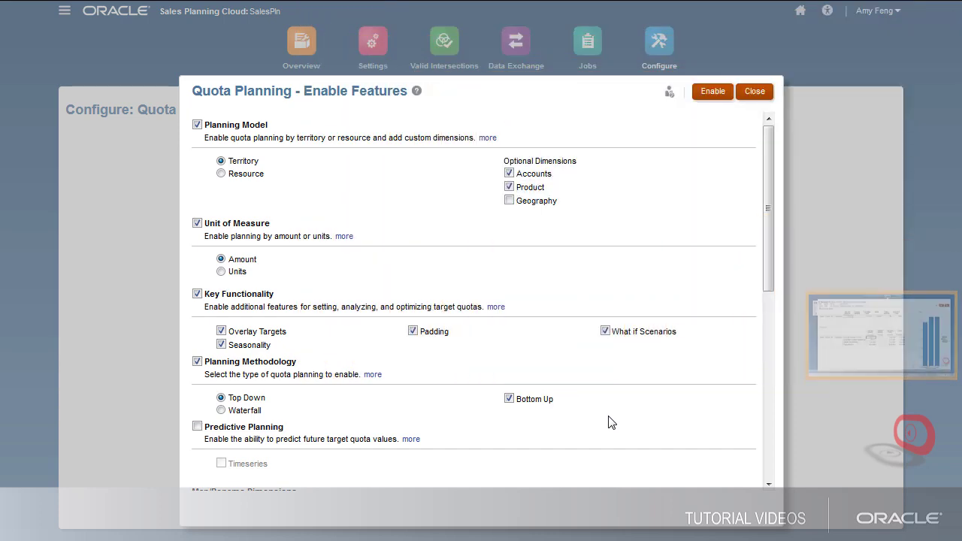
Enable the Auxiliary 1 custom dimension and name it 'Sales Channel'.
scroll(665, 417, down, 3)
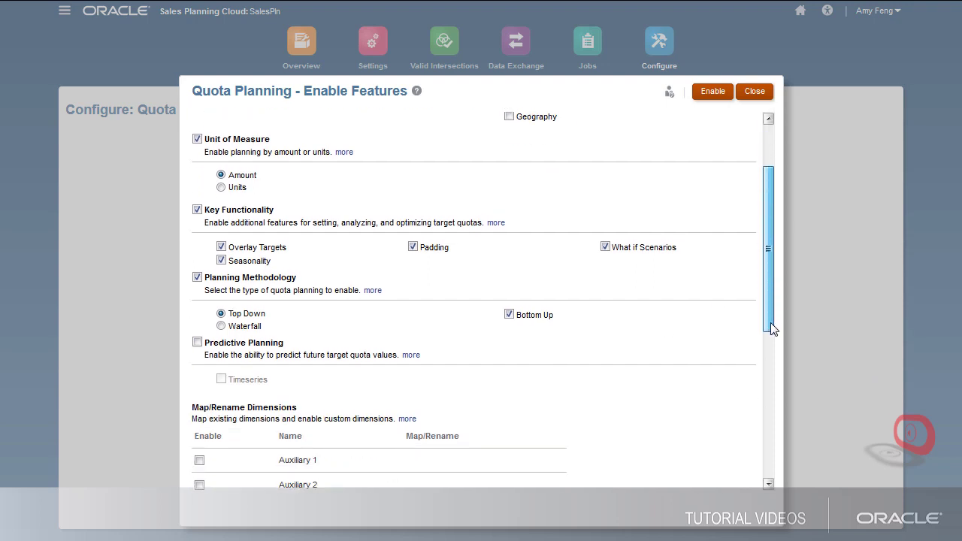
scroll(666, 418, down, 3)
click(199, 376)
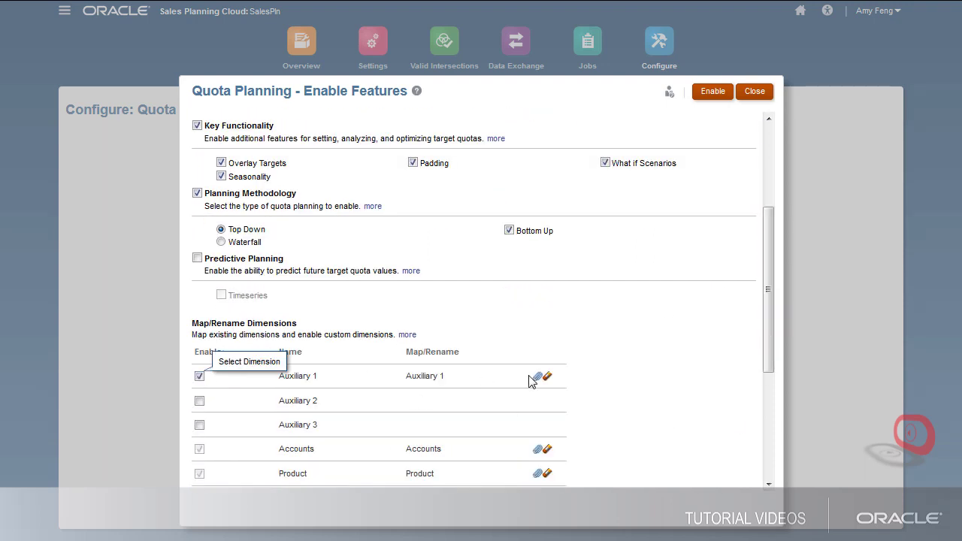
click(536, 376)
text(Sales Channel)
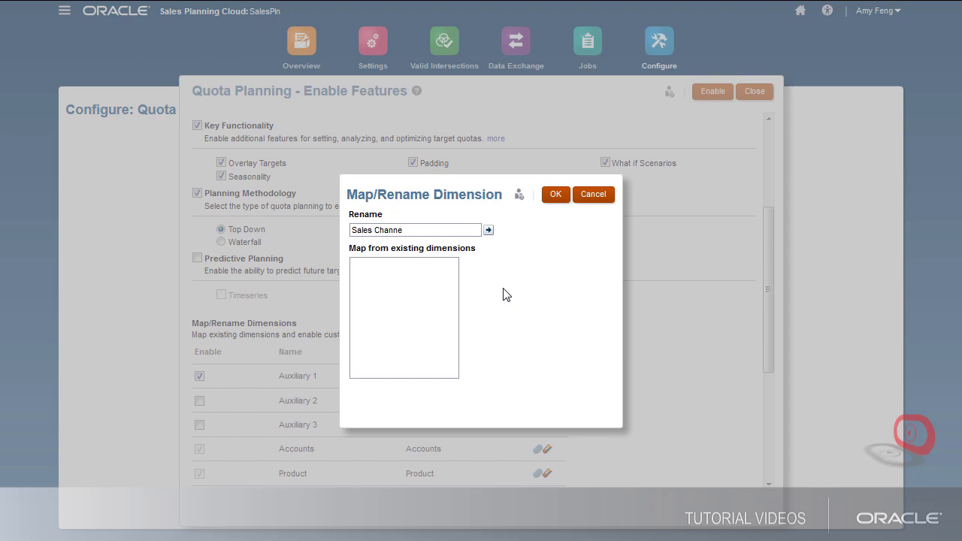
click(489, 230)
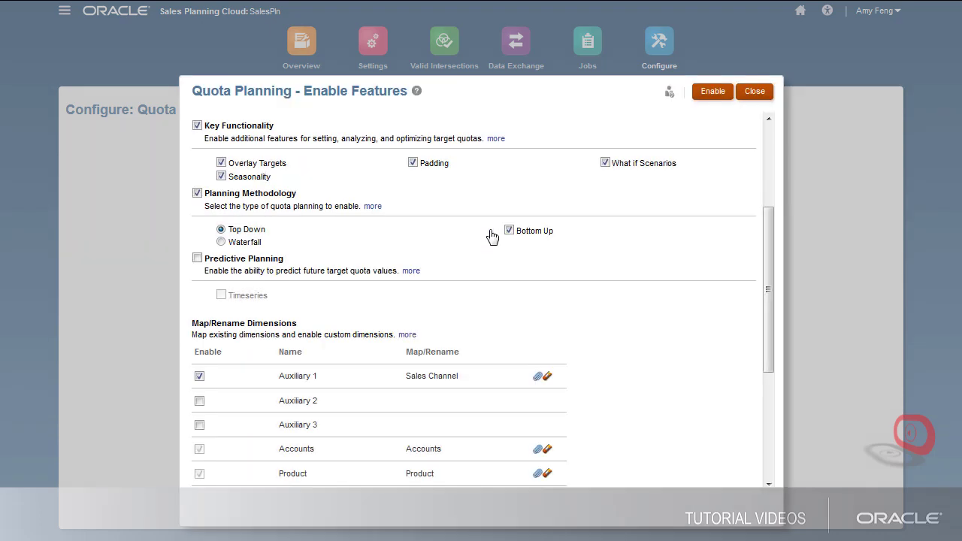
Enable the selected Quota Planning features, confirming the warning and success message.
click(713, 91)
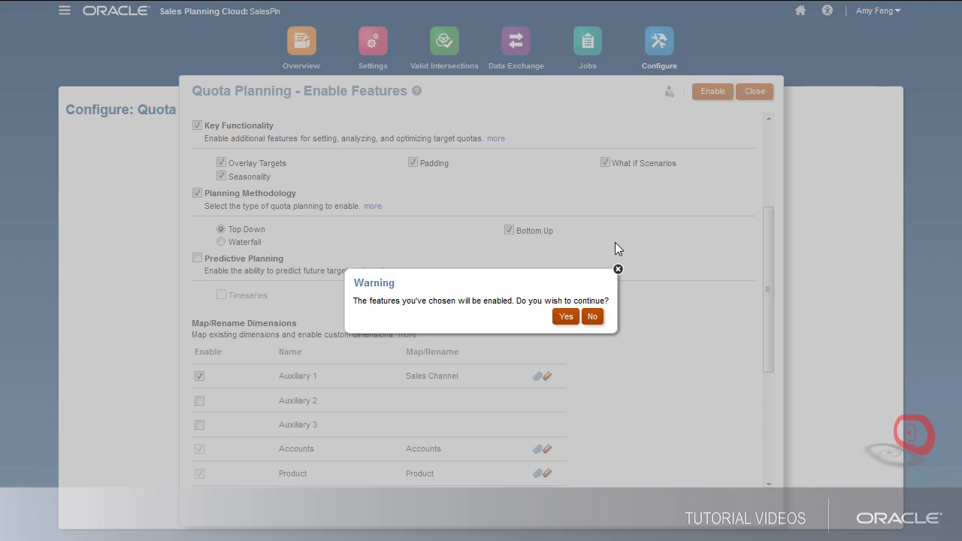
click(565, 316)
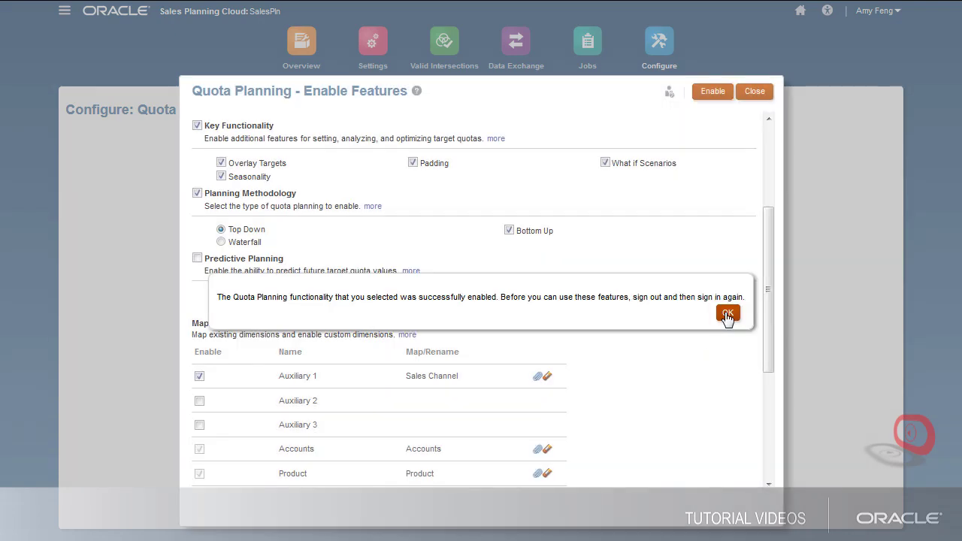
click(728, 315)
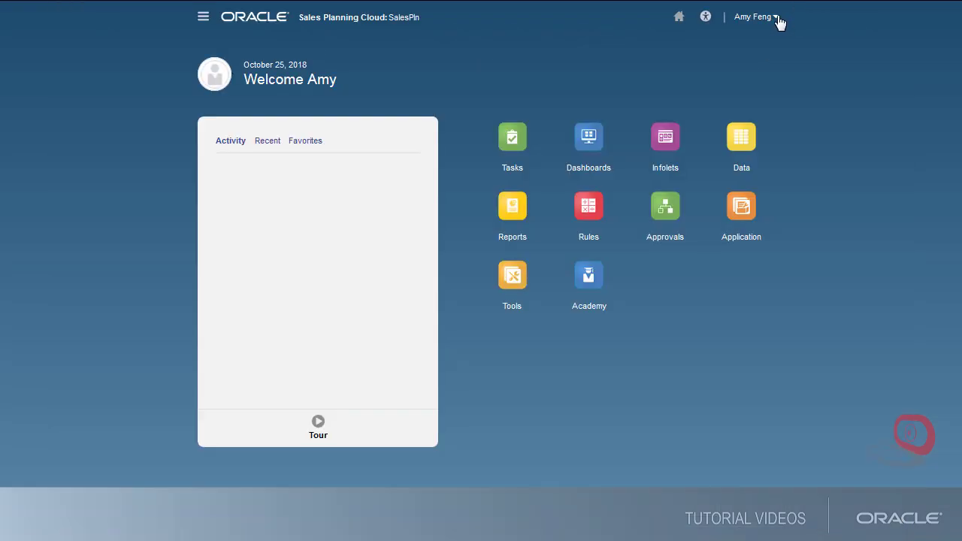
Reload the home page navigation flow, preview the Quota Planning card, and show administration options.
click(776, 18)
click(699, 59)
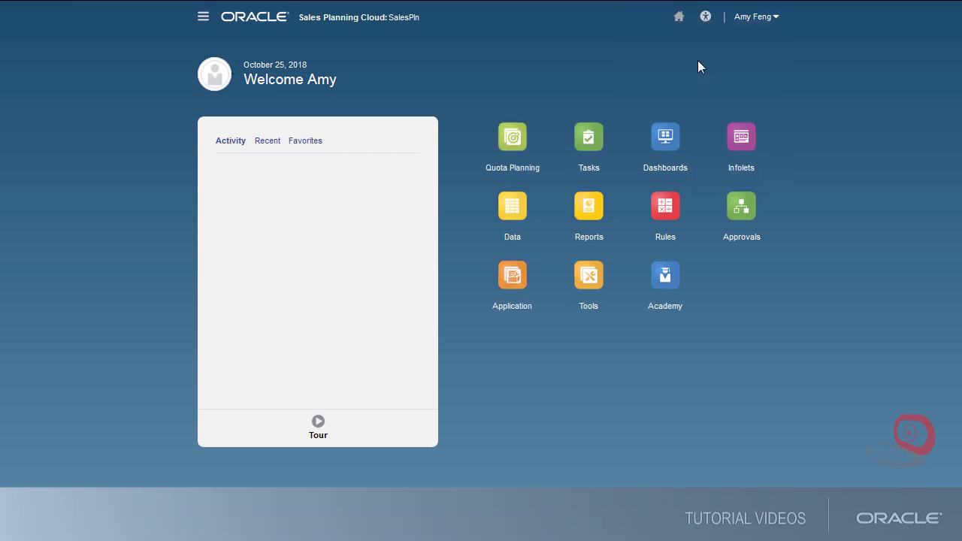
click(522, 147)
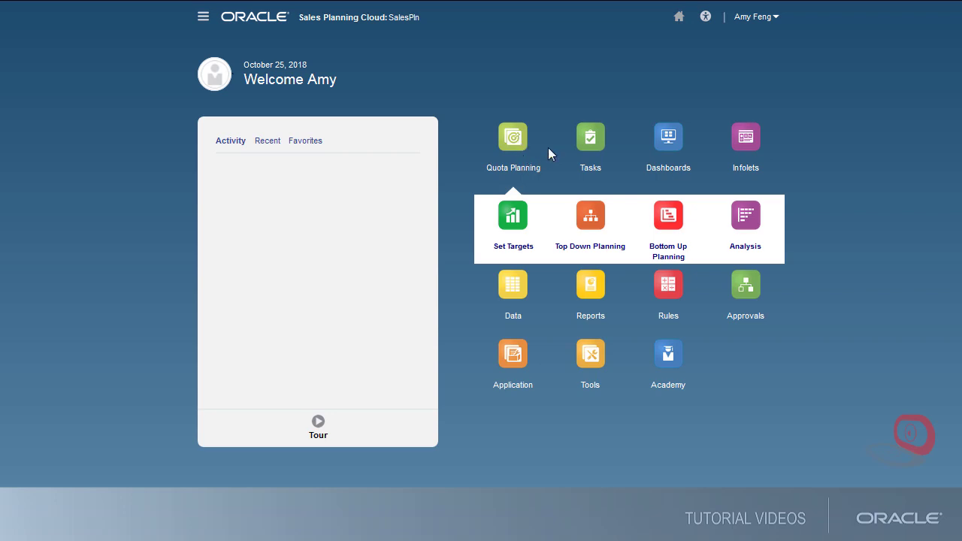
click(519, 150)
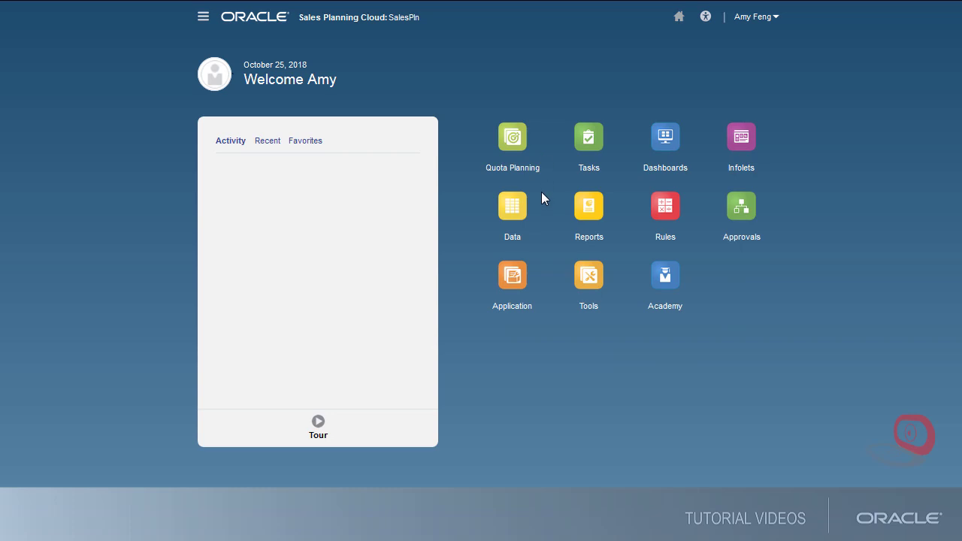
click(514, 278)
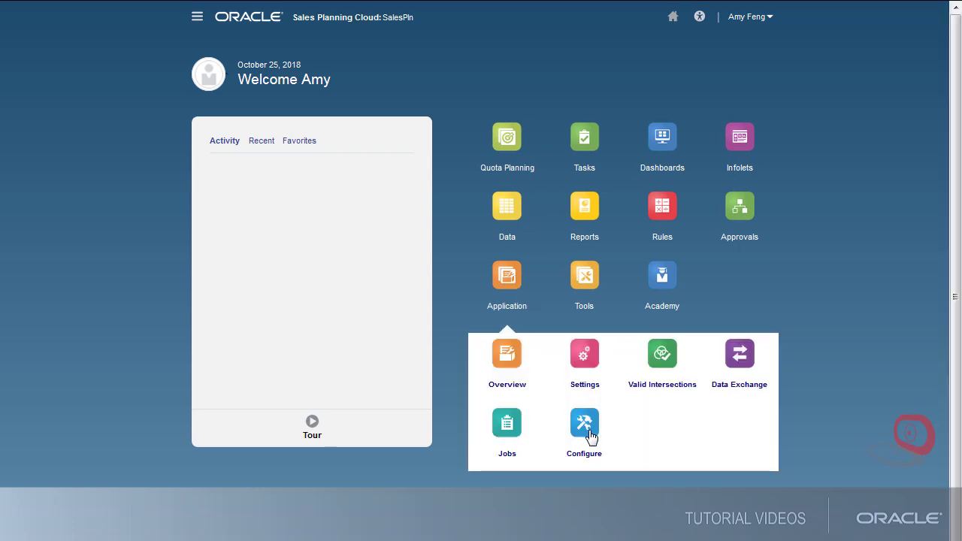
Enable Predictive Planning among the Quota Planning features and confirm the warning.
click(586, 425)
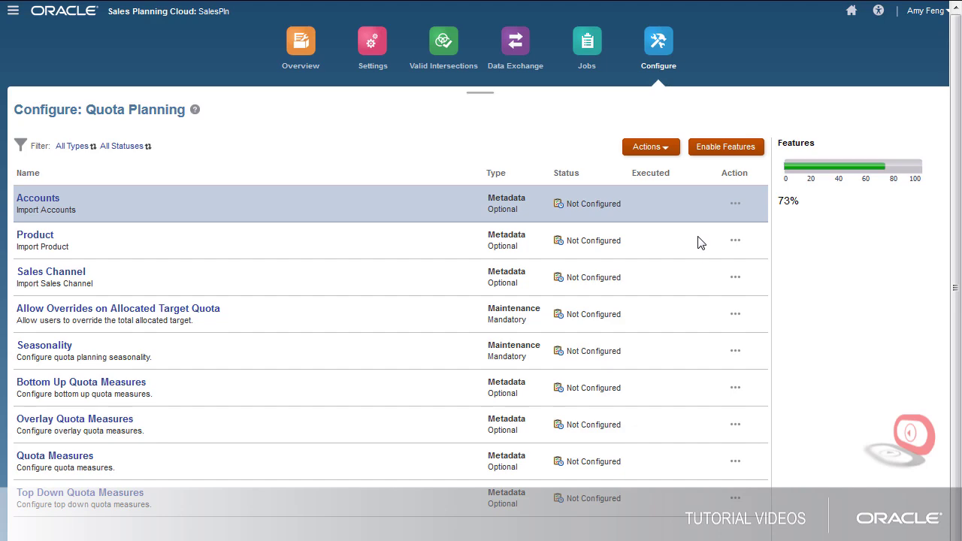
click(713, 155)
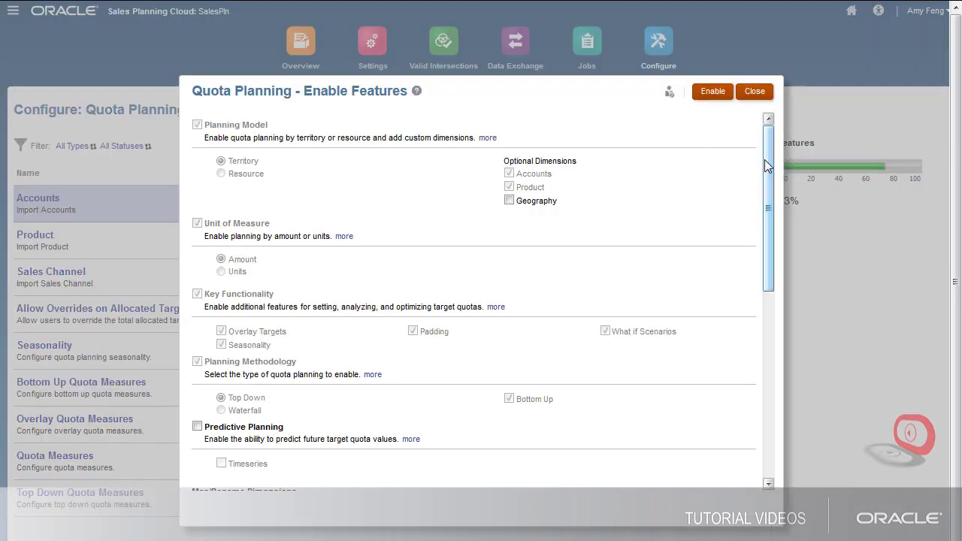
drag(764, 159, 756, 242)
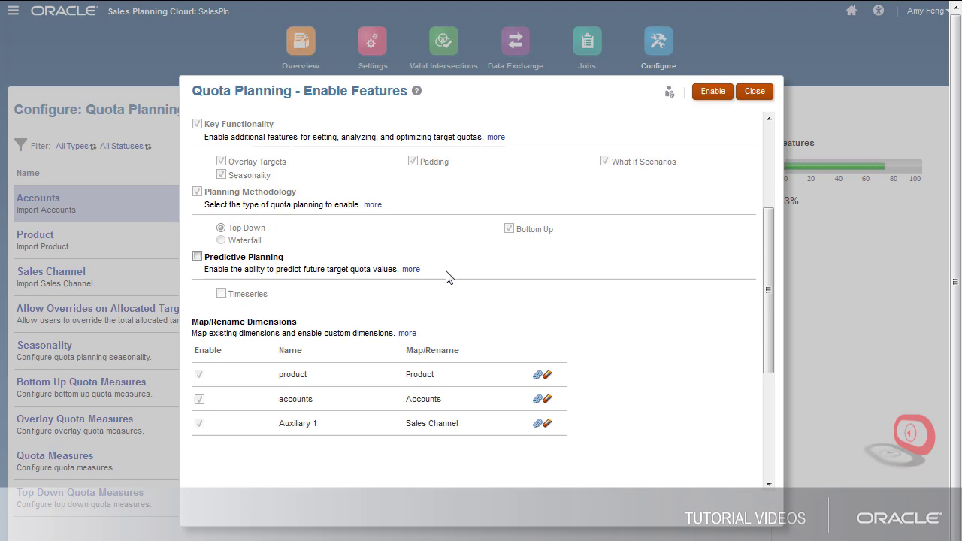
click(197, 257)
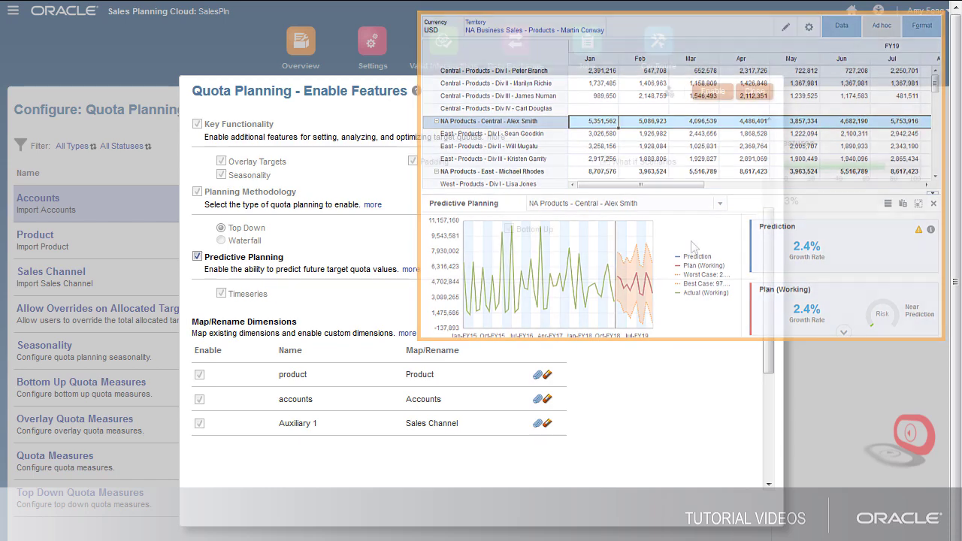
click(713, 96)
click(565, 317)
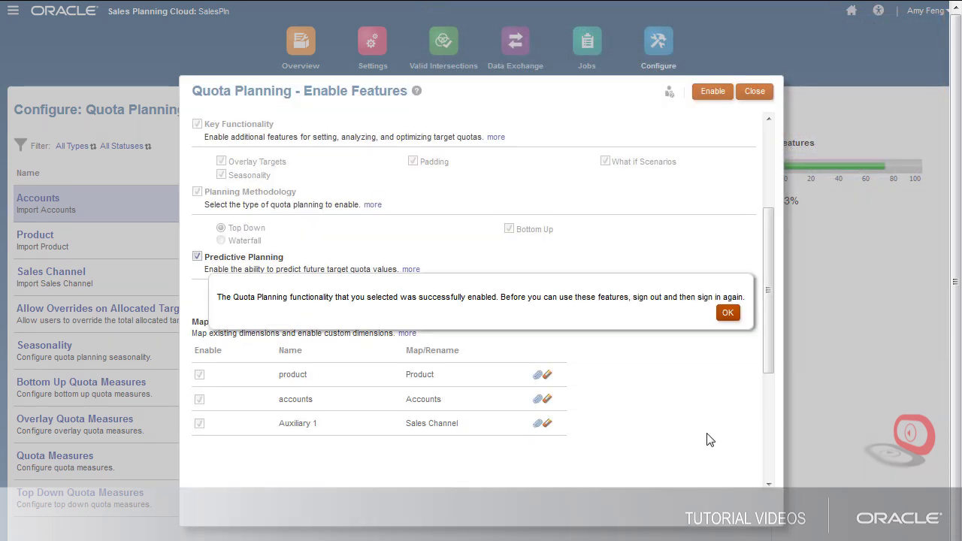
Dismiss the success message, go Home, and reload the navigation flow.
click(727, 315)
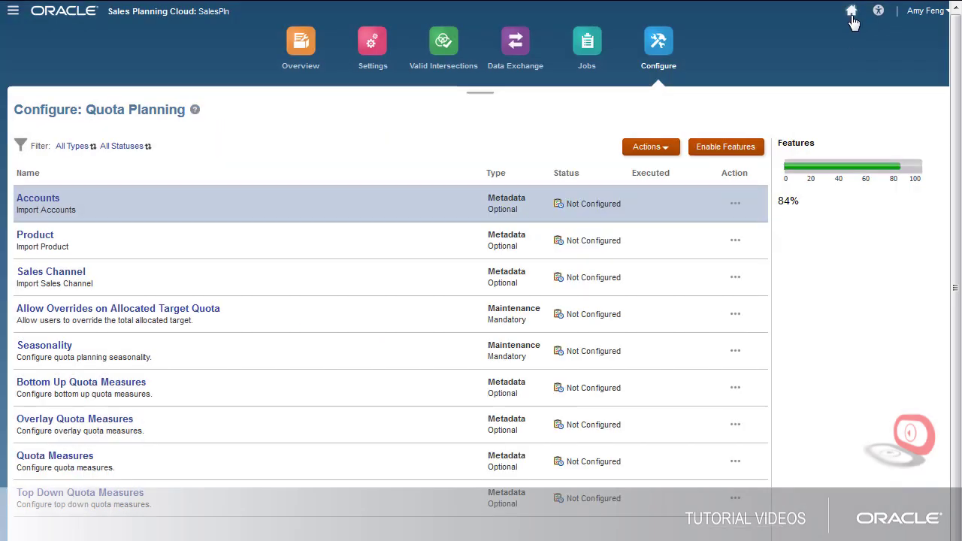
click(852, 12)
click(777, 17)
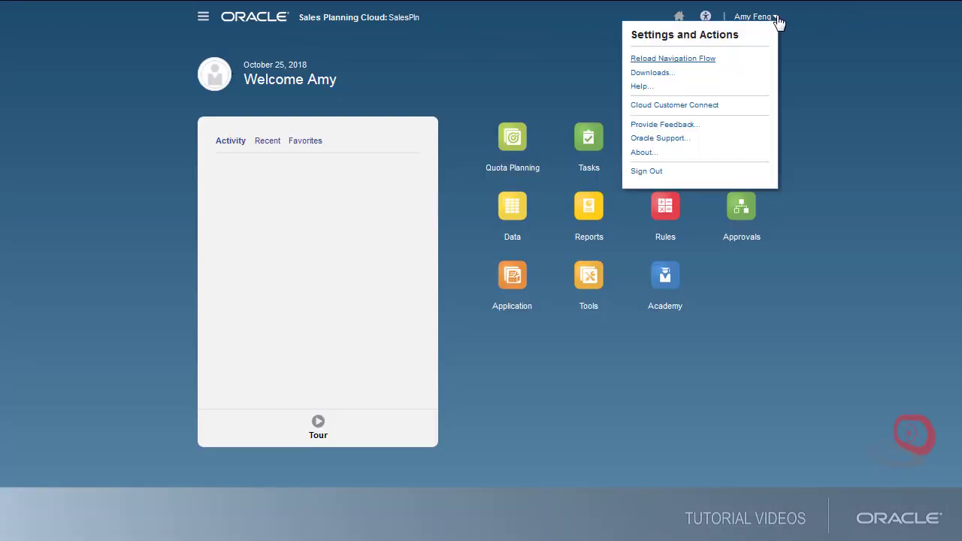
click(697, 62)
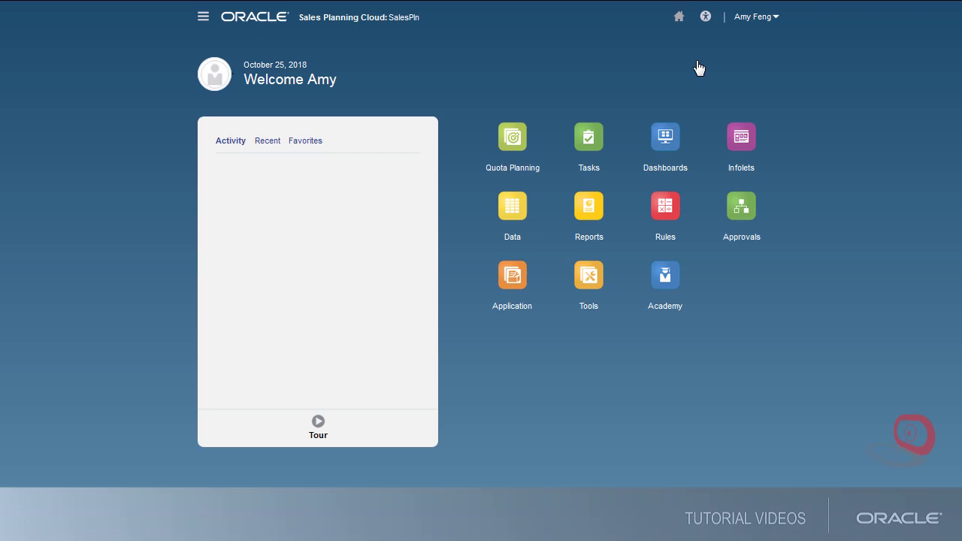